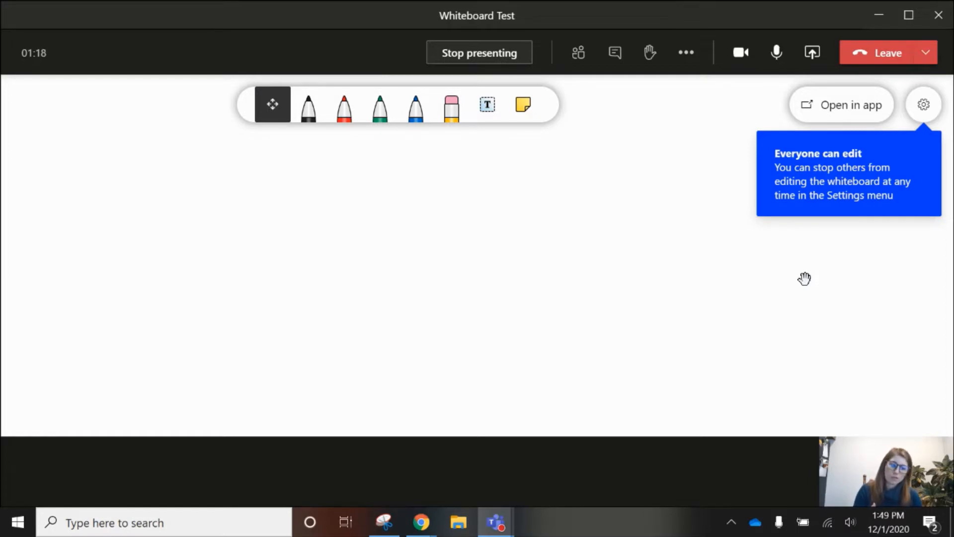
Turn off editing for other participants in the whiteboard settings, and turn it back on
{"action": "left_click", "coordinate": [922, 105]}
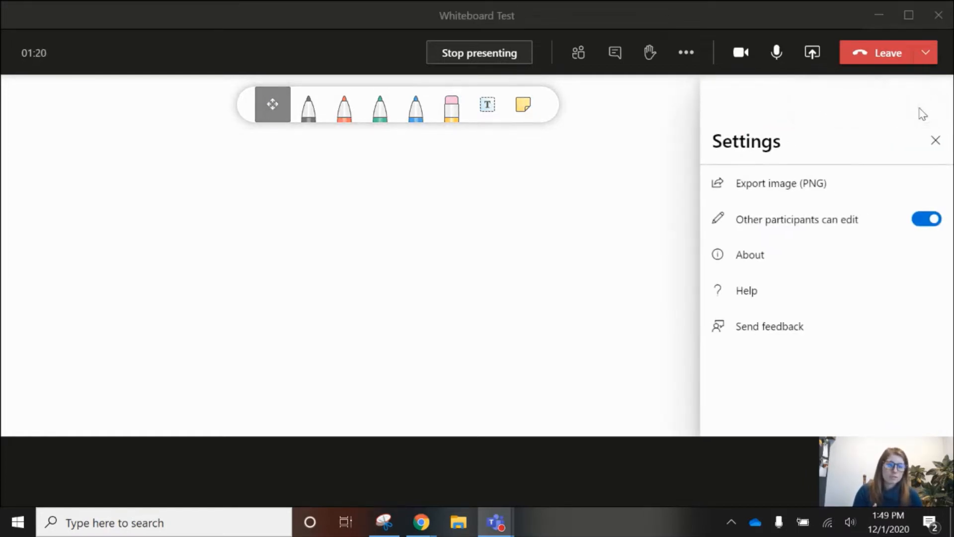
{"action": "left_click", "coordinate": [931, 220]}
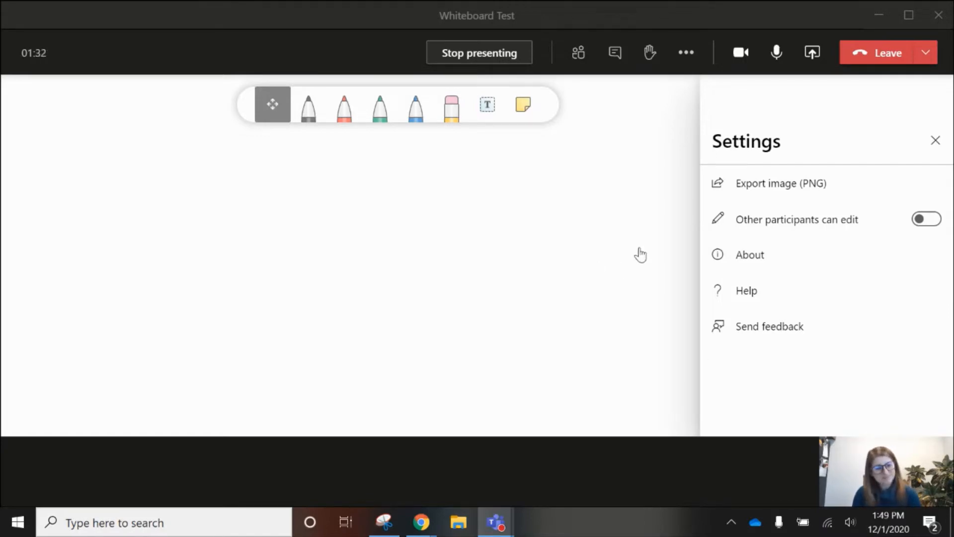
{"action": "left_click", "coordinate": [921, 219]}
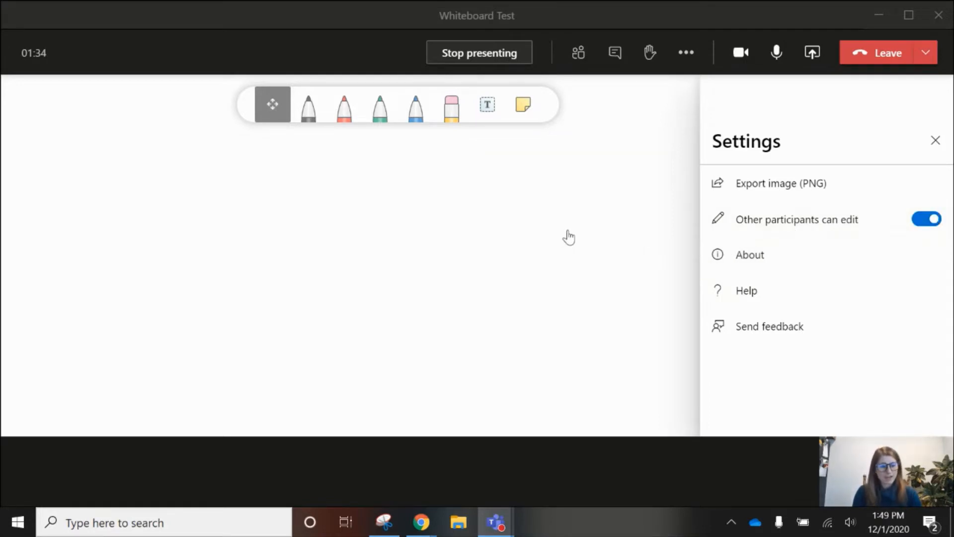
{"action": "left_click", "coordinate": [943, 141]}
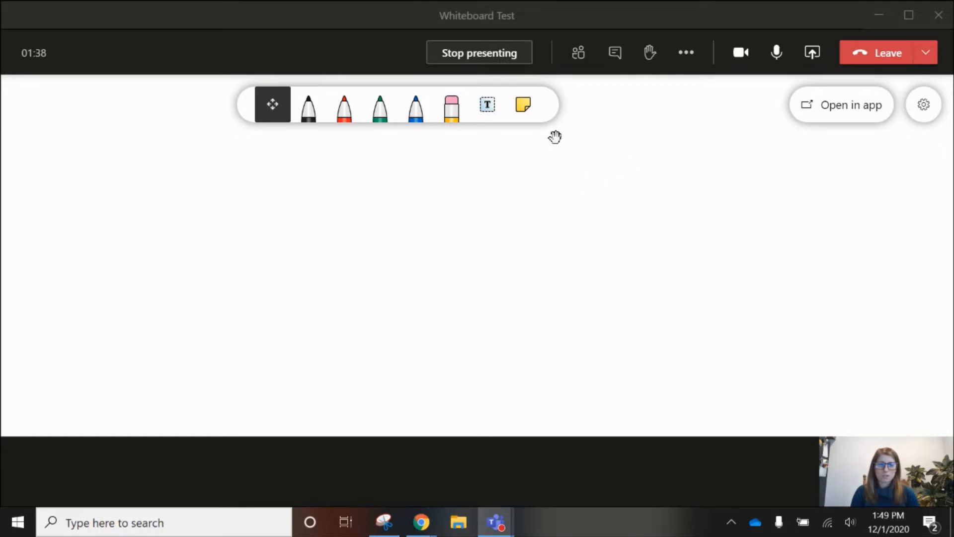
{"action": "left_click", "coordinate": [280, 119]}
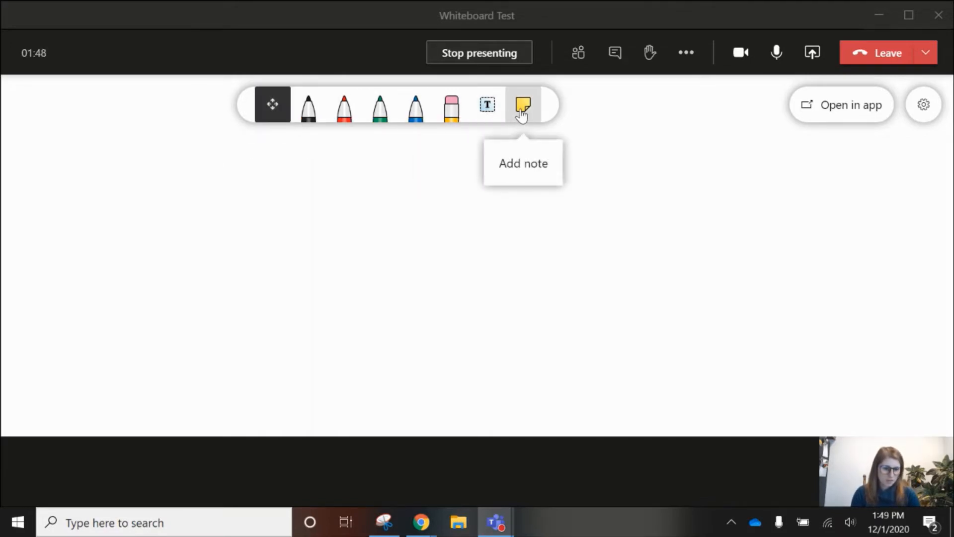
{"action": "left_click", "coordinate": [487, 105]}
{"action": "left_click", "coordinate": [535, 269]}
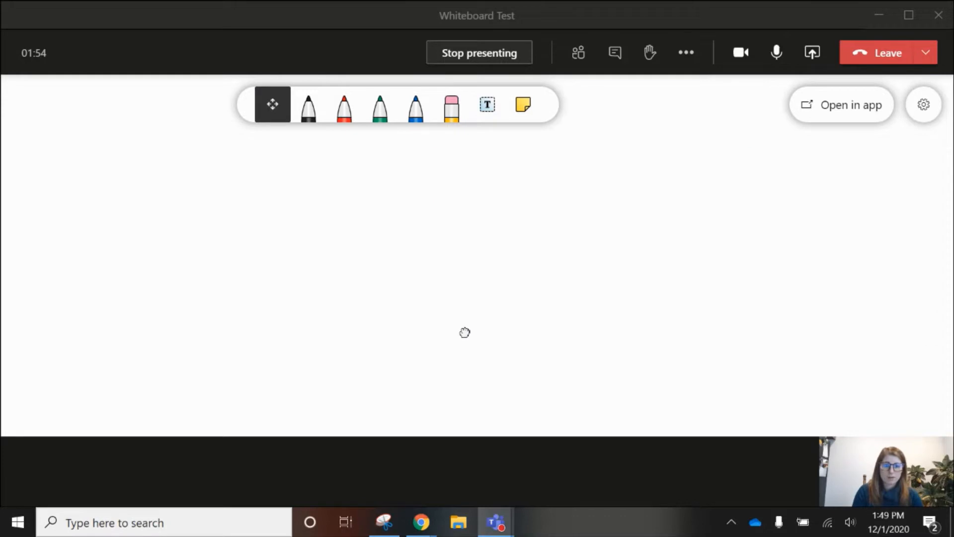
{"action": "left_click", "coordinate": [489, 110]}
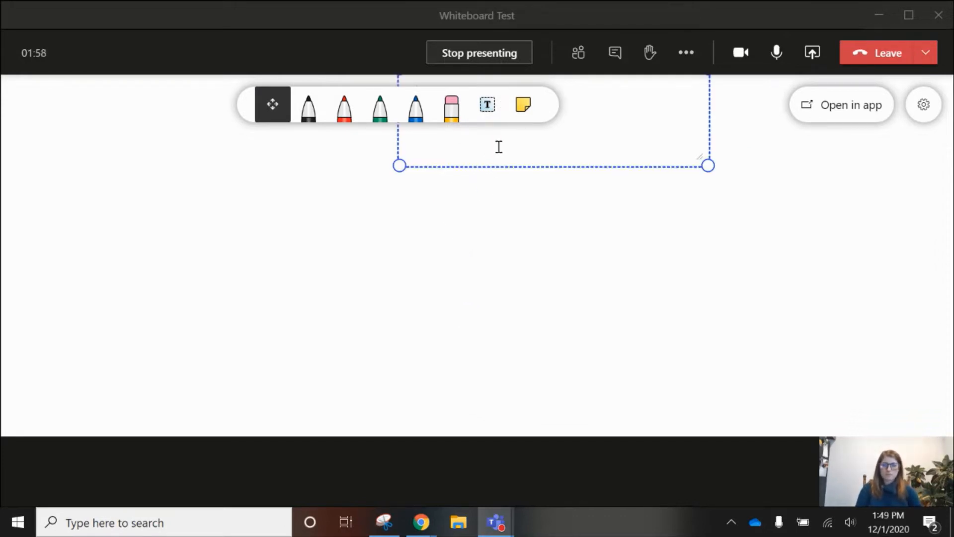
{"action": "left_click", "coordinate": [509, 168]}
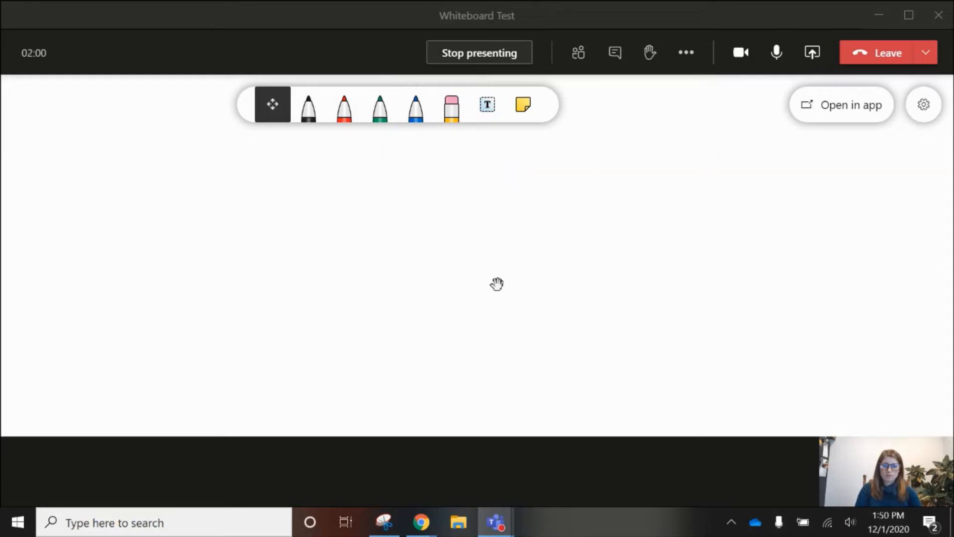
Add a "Thanksgiving" text box in the middle of the board and a "Thanksgiving turkey" text box above it
{"action": "left_click", "coordinate": [487, 104]}
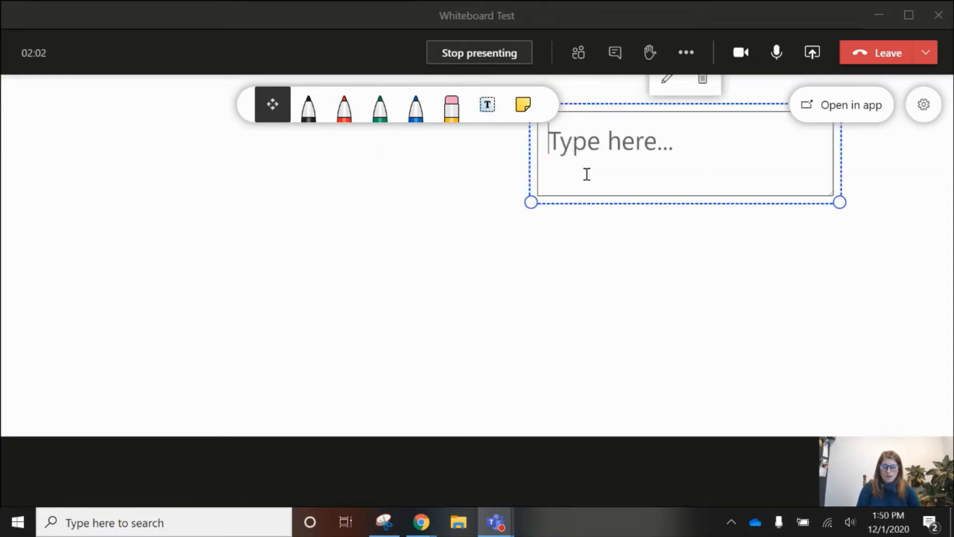
{"action": "type", "text": "Thanksgiving"}
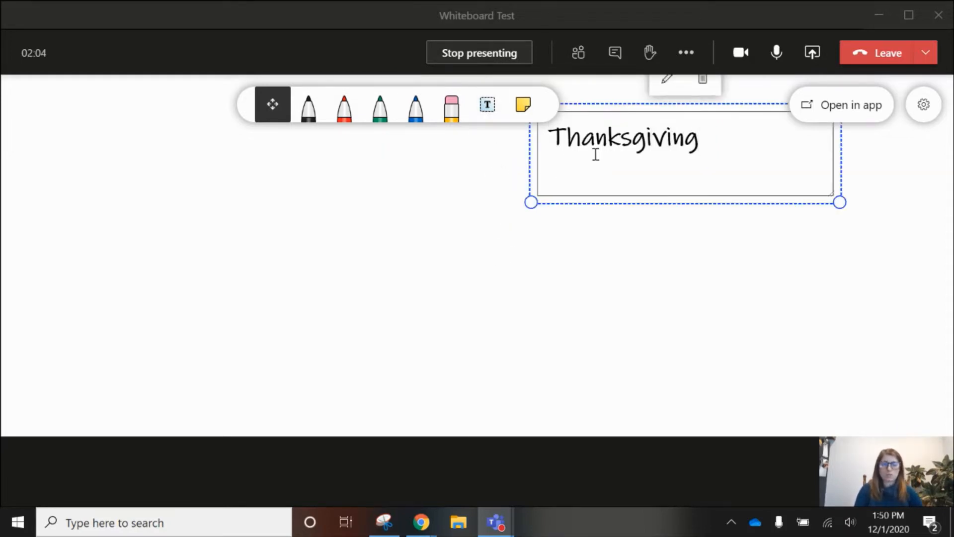
{"action": "left_click", "coordinate": [639, 294]}
{"action": "left_click", "coordinate": [665, 160]}
{"action": "left_click_drag", "start_coordinate": [669, 204], "coordinate": [498, 351]}
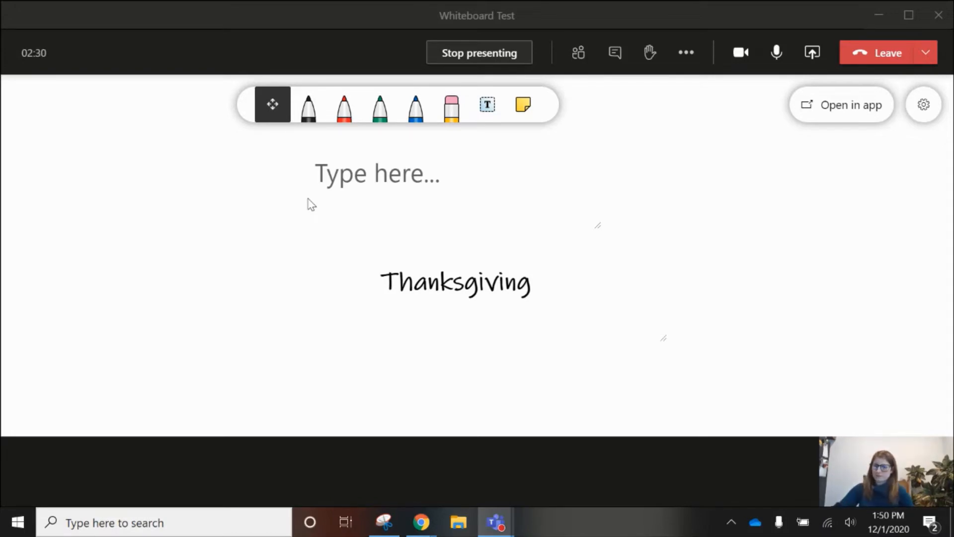
{"action": "type", "text": "Thanksgiving turkey"}
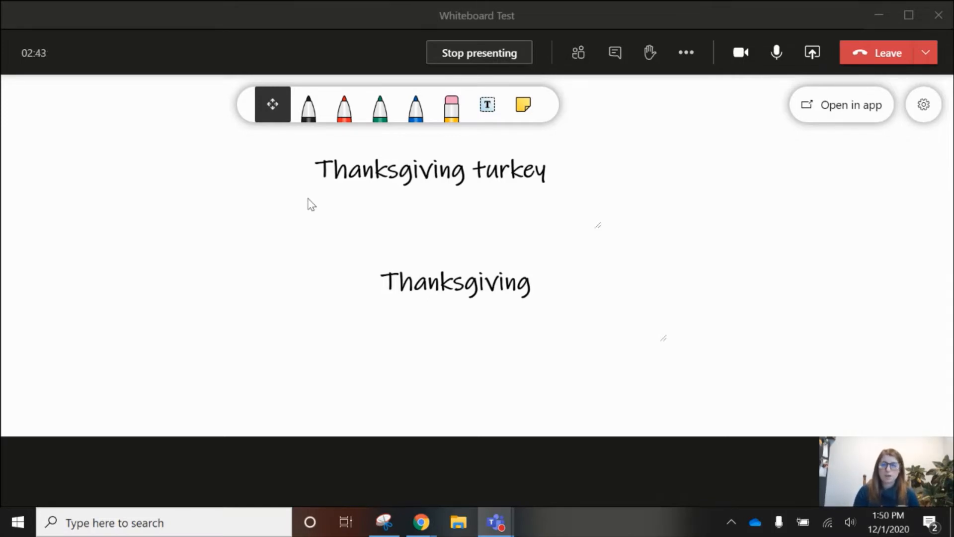
Circle both Thanksgiving texts with the green pen and draw a line connecting the two circles
{"action": "left_click", "coordinate": [388, 121]}
{"action": "mouse_move", "coordinate": [494, 256]}
{"action": "left_mouse_down"}
{"action": "mouse_move", "coordinate": [417, 253]}
{"action": "mouse_move", "coordinate": [451, 314]}
{"action": "mouse_move", "coordinate": [534, 270]}
{"action": "mouse_move", "coordinate": [489, 254]}
{"action": "left_mouse_up"}
{"action": "mouse_move", "coordinate": [549, 152]}
{"action": "left_mouse_down"}
{"action": "mouse_move", "coordinate": [315, 154]}
{"action": "mouse_move", "coordinate": [552, 199]}
{"action": "mouse_move", "coordinate": [545, 148]}
{"action": "left_mouse_up"}
{"action": "left_click_drag", "start_coordinate": [502, 201], "coordinate": [498, 255]}
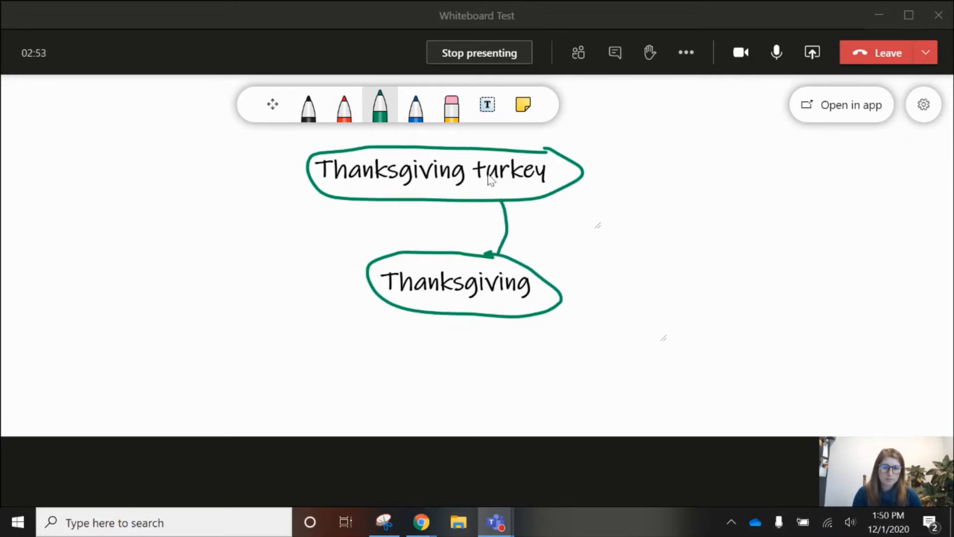
Add a sticky note reading "Thanksgiving", shrink it to under half its size, and place it over the circled Thanksgiving text
{"action": "left_click", "coordinate": [524, 105]}
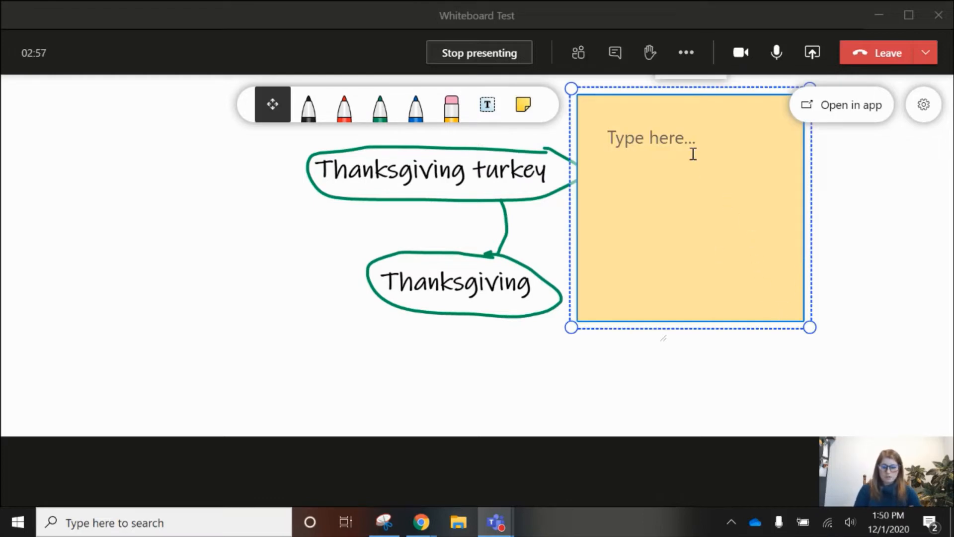
{"action": "type", "text": "Thanksgiving"}
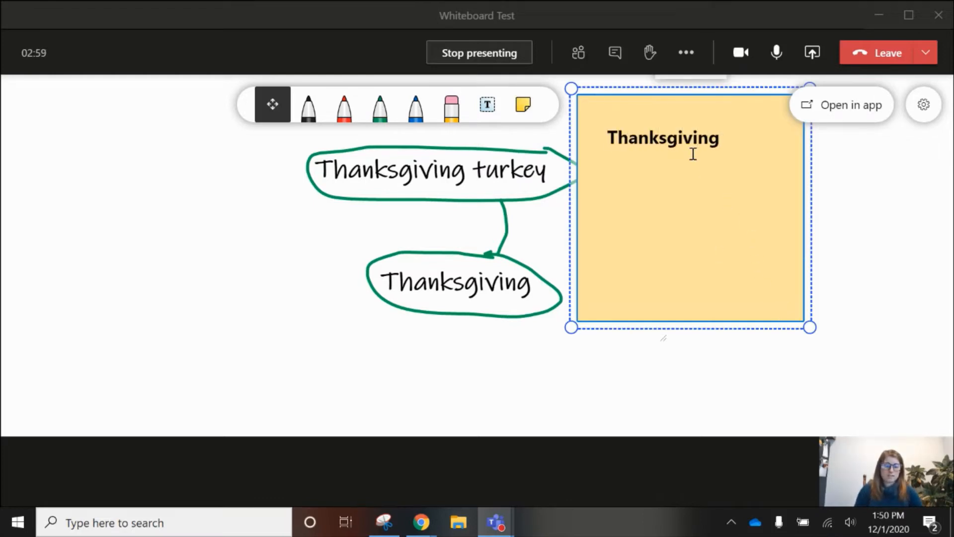
{"action": "left_click_drag", "start_coordinate": [809, 330], "coordinate": [742, 260]}
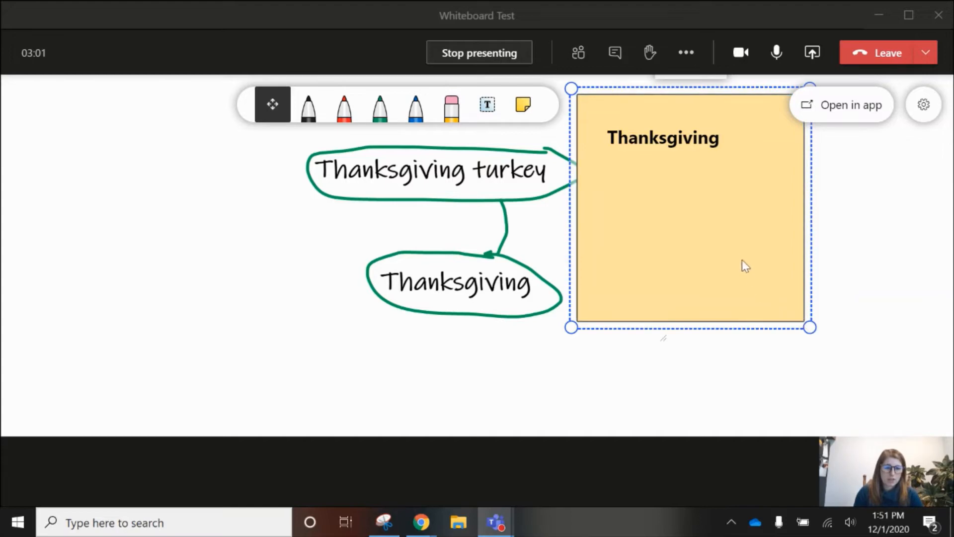
{"action": "left_click_drag", "start_coordinate": [809, 326], "coordinate": [674, 190]}
{"action": "left_click_drag", "start_coordinate": [646, 141], "coordinate": [484, 291]}
{"action": "left_click", "coordinate": [654, 334]}
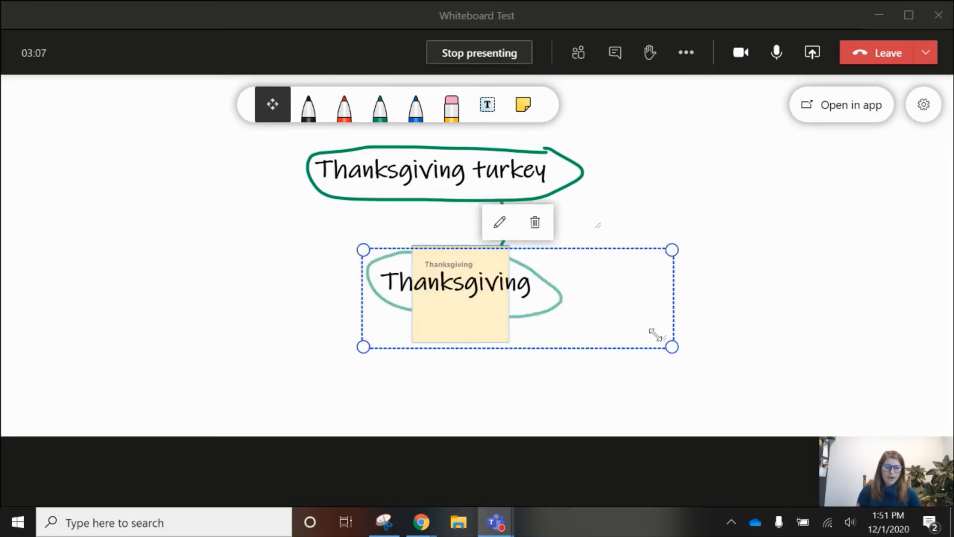
{"action": "left_click", "coordinate": [797, 322]}
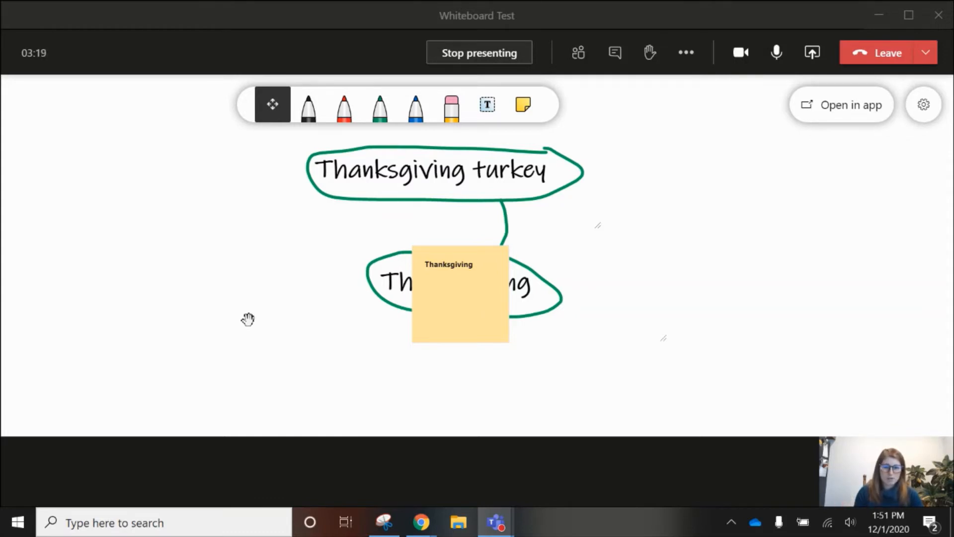
Pan and zoom around the whiteboard to examine the canvas space surrounding the Thanksgiving diagram
{"action": "scroll", "coordinate": [247, 317], "scroll_direction": "down", "scroll_amount": 5}
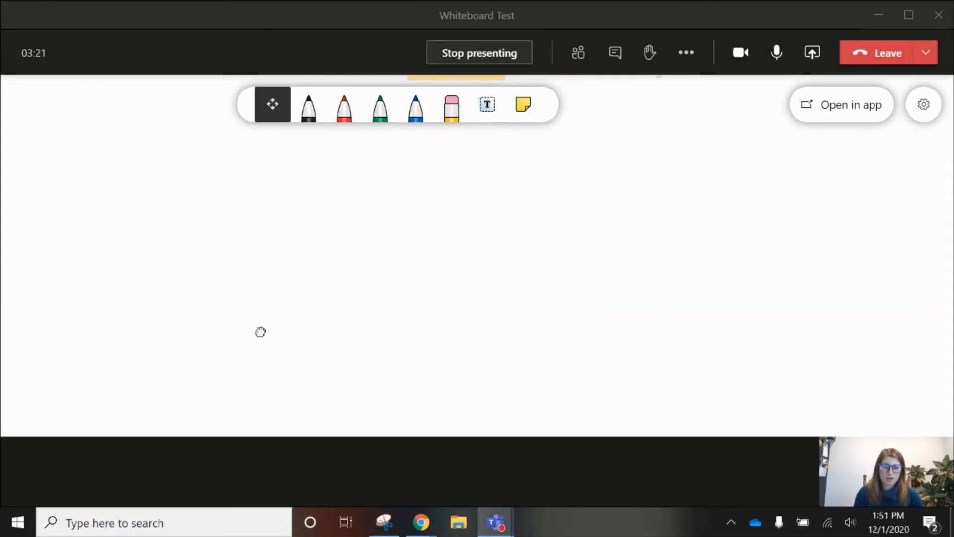
{"action": "scroll", "coordinate": [260, 332], "scroll_direction": "up", "scroll_amount": 5}
{"action": "left_click_drag", "start_coordinate": [269, 305], "coordinate": [280, 92]}
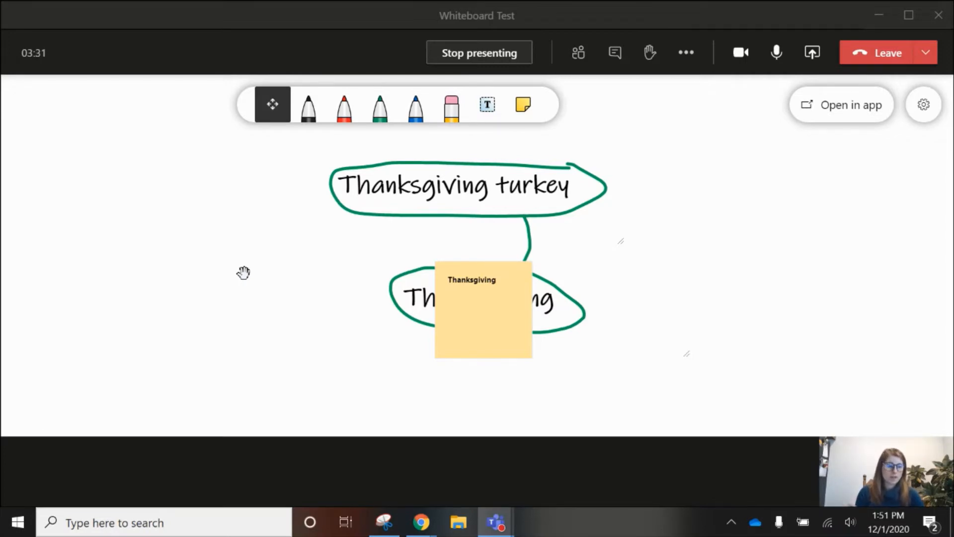
{"action": "left_click_drag", "start_coordinate": [250, 341], "coordinate": [281, 239]}
{"action": "scroll", "coordinate": [248, 258], "scroll_direction": "down", "scroll_amount": 3}
{"action": "left_click_drag", "start_coordinate": [284, 341], "coordinate": [300, 284]}
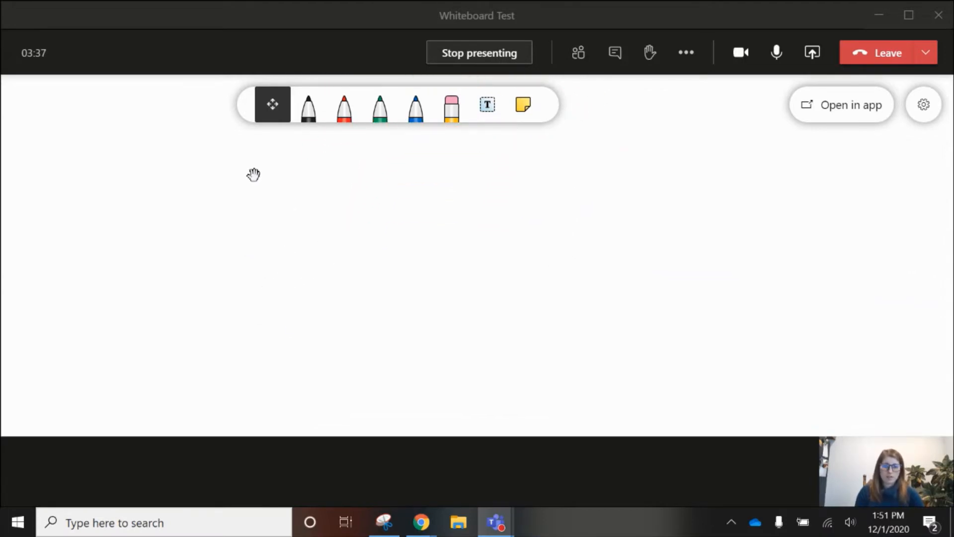
{"action": "mouse_move", "coordinate": [254, 175]}
{"action": "left_mouse_down"}
{"action": "mouse_move", "coordinate": [247, 220]}
{"action": "mouse_move", "coordinate": [260, 341]}
{"action": "mouse_move", "coordinate": [262, 209]}
{"action": "left_mouse_up"}
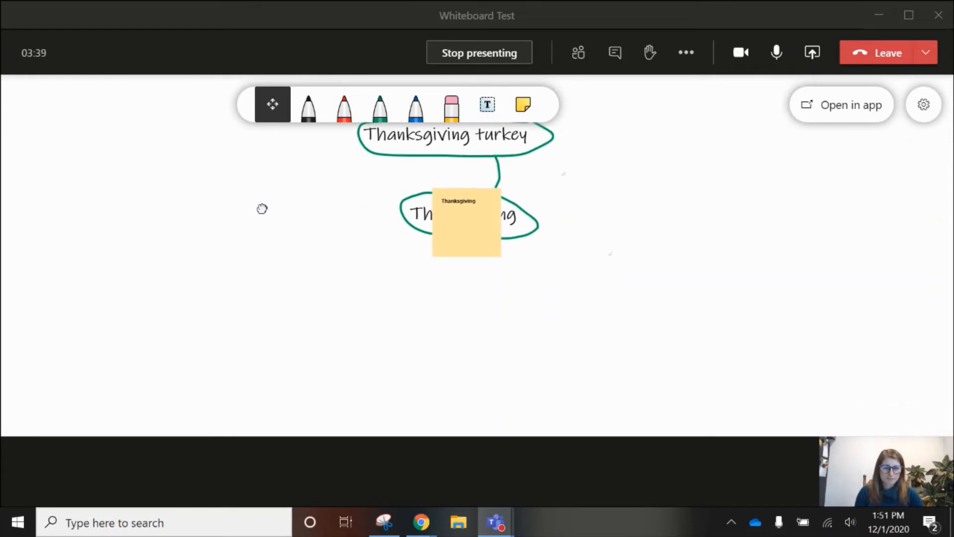
{"action": "left_click_drag", "start_coordinate": [288, 279], "coordinate": [288, 255]}
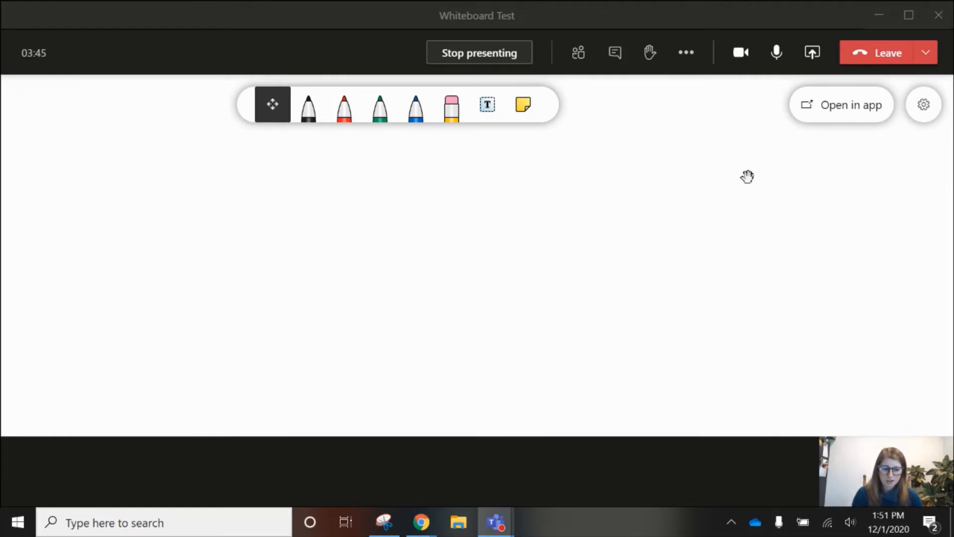
Open the whiteboard in the Microsoft Whiteboard app and dismiss the tip about working with others
{"action": "left_click", "coordinate": [817, 106]}
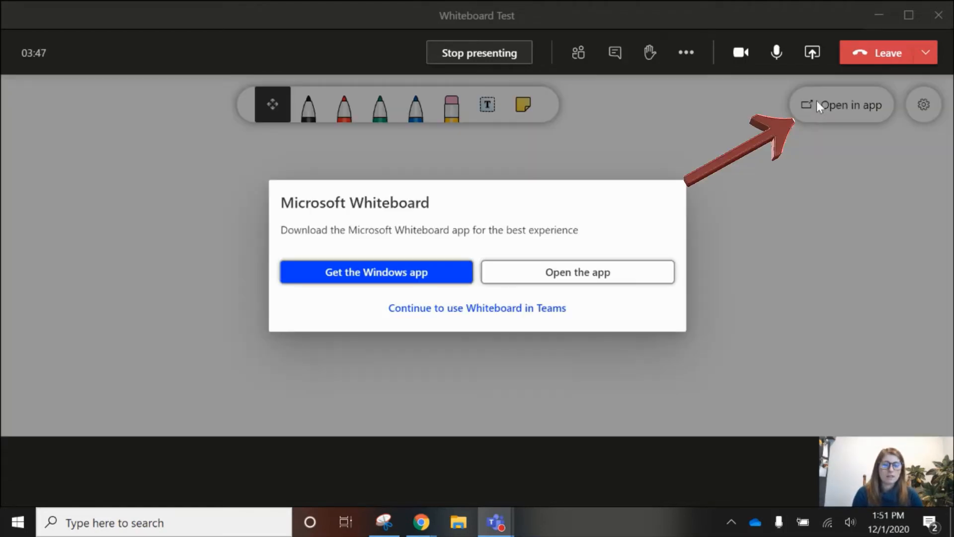
{"action": "left_click", "coordinate": [579, 272]}
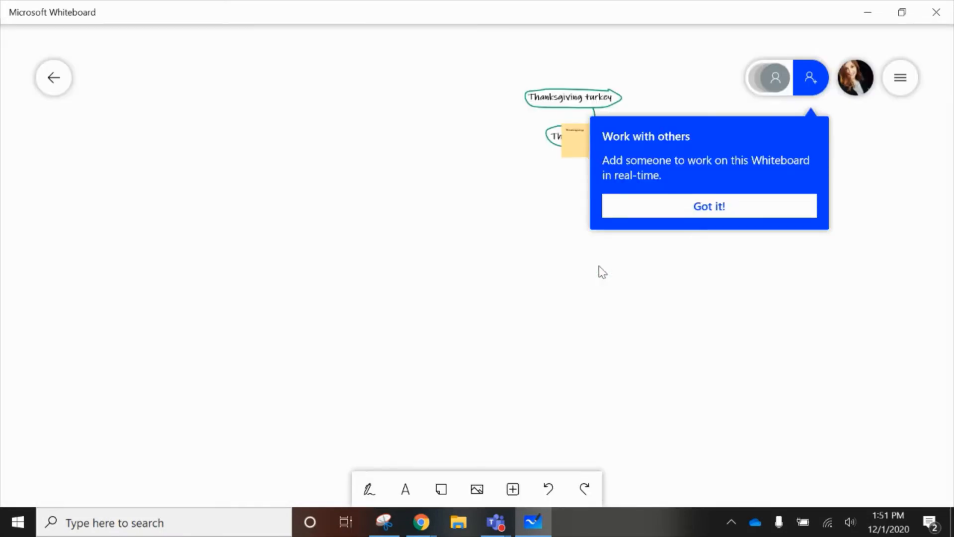
{"action": "left_click", "coordinate": [752, 206]}
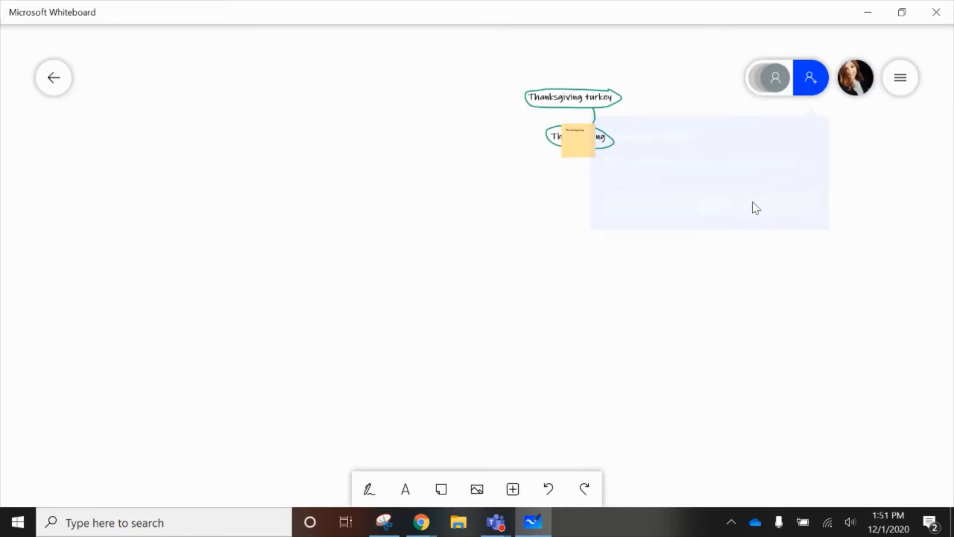
{"action": "left_click_drag", "start_coordinate": [645, 205], "coordinate": [570, 285]}
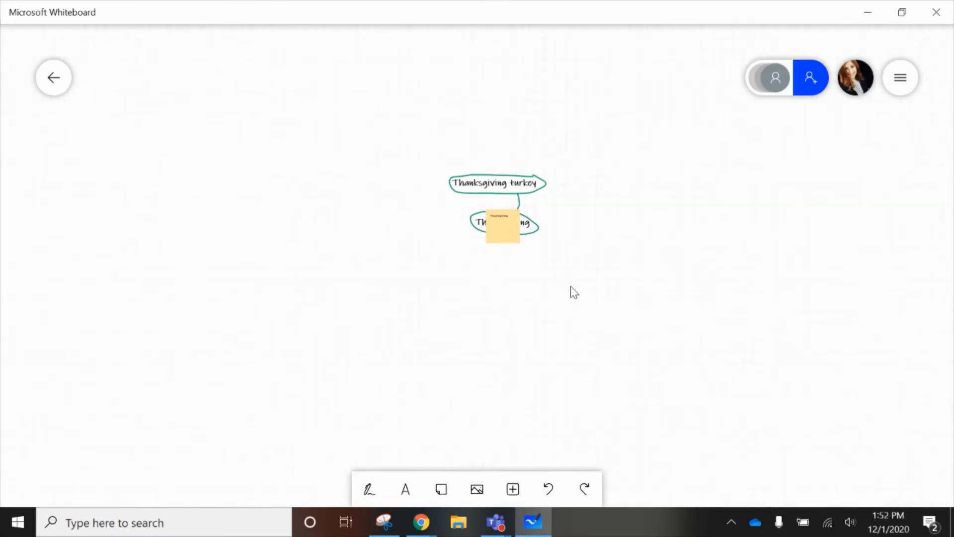
{"action": "scroll", "coordinate": [571, 285], "scroll_direction": "up", "scroll_amount": 4}
{"action": "scroll", "coordinate": [570, 286], "scroll_direction": "up", "scroll_amount": 1}
{"action": "left_click_drag", "start_coordinate": [597, 211], "coordinate": [436, 279]}
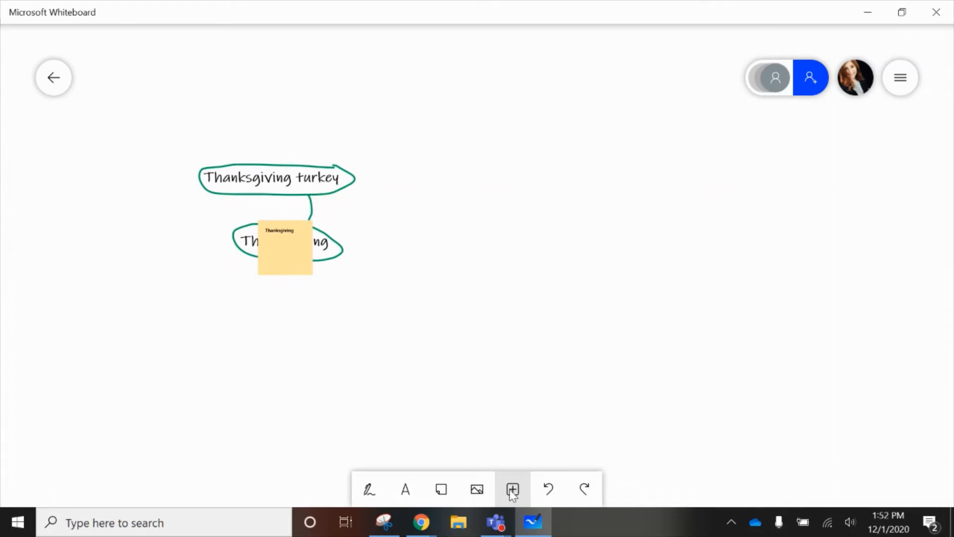
Insert only the first page of the "multiplication" PDF from Documents, the worksheet without answers, into the whiteboard
{"action": "left_click", "coordinate": [480, 491]}
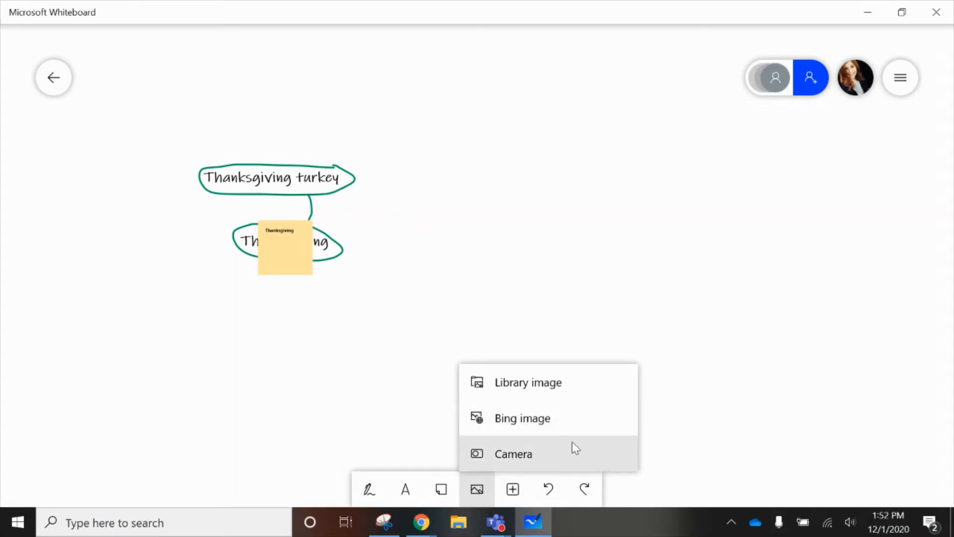
{"action": "left_click", "coordinate": [512, 490]}
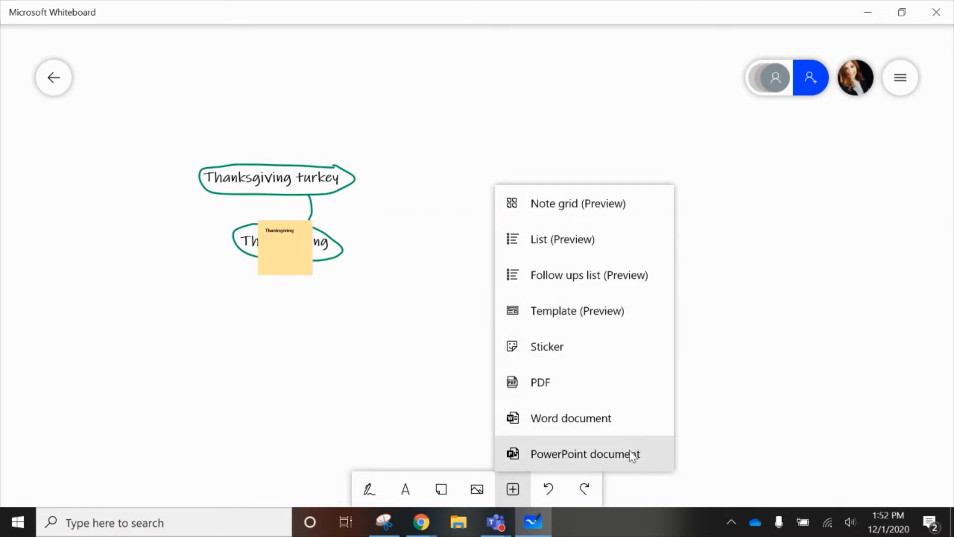
{"action": "left_click", "coordinate": [615, 383]}
{"action": "left_click", "coordinate": [230, 239]}
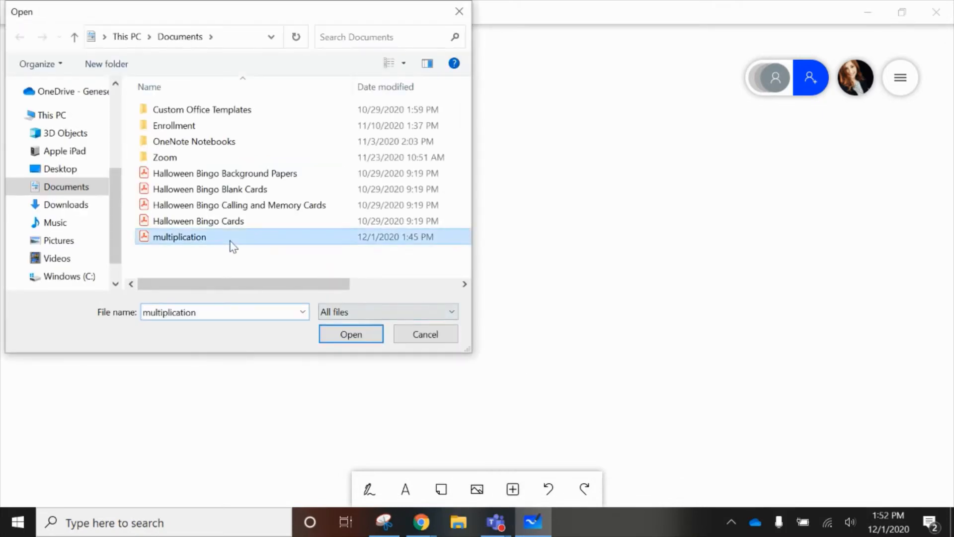
{"action": "left_click", "coordinate": [352, 335]}
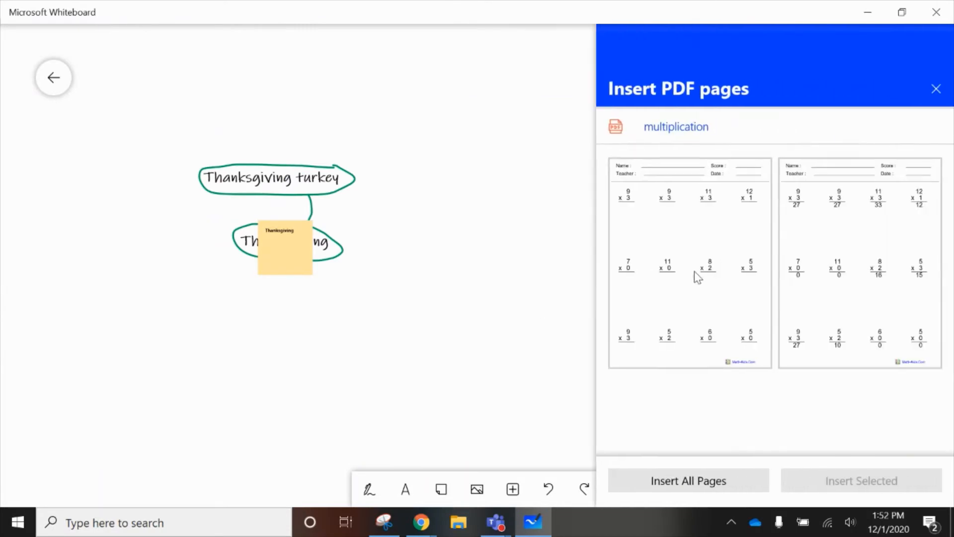
{"action": "left_click", "coordinate": [696, 274]}
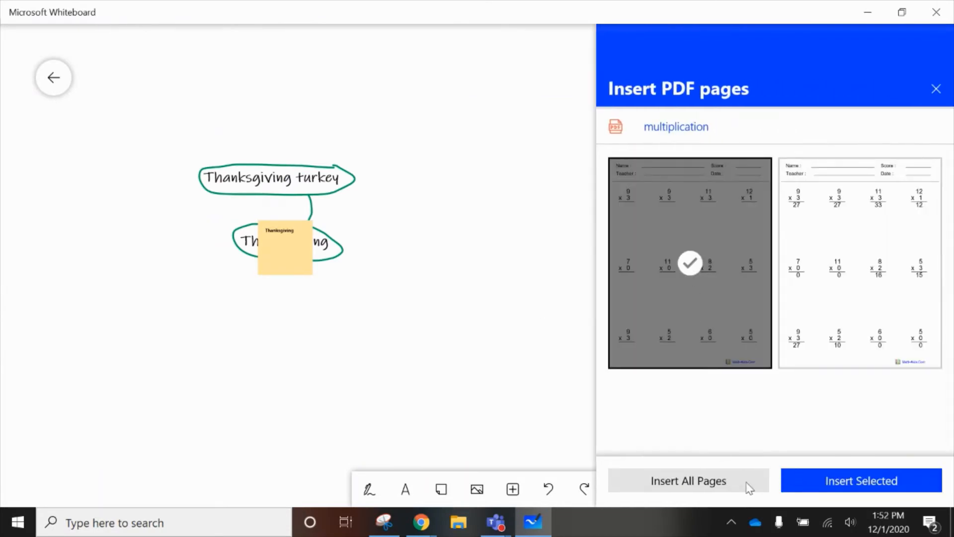
{"action": "left_click", "coordinate": [823, 482]}
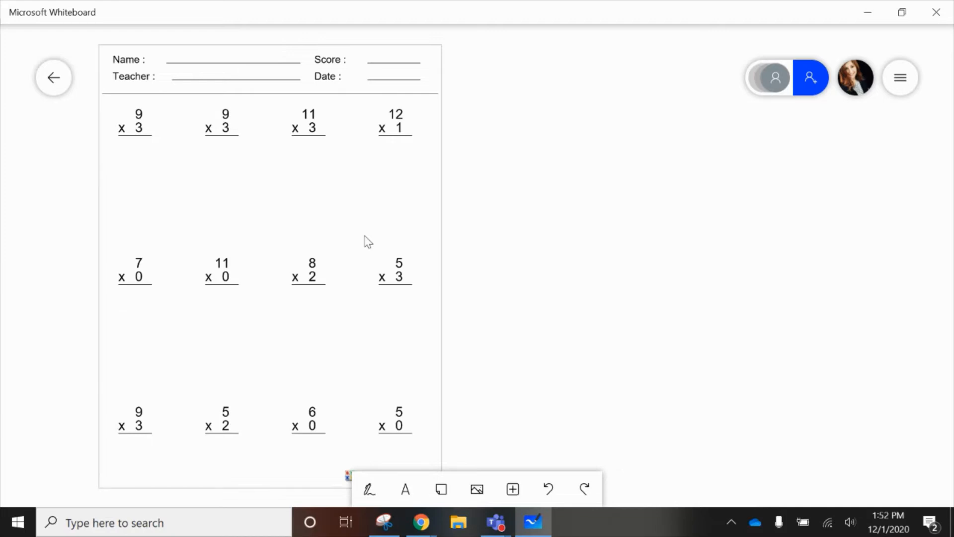
{"action": "scroll", "coordinate": [364, 235], "scroll_direction": "up", "scroll_amount": 1}
{"action": "scroll", "coordinate": [364, 236], "scroll_direction": "left", "scroll_amount": 1}
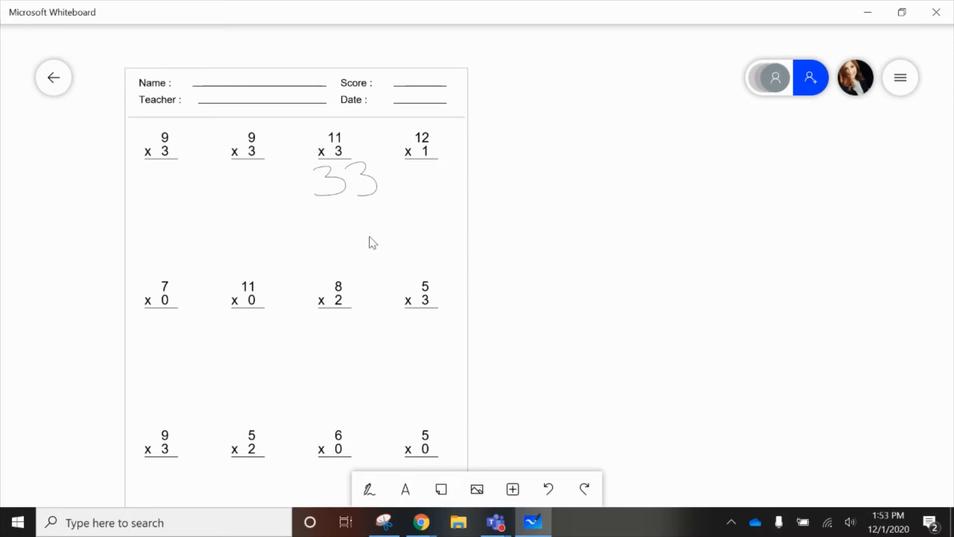
Handwrite the answers 12 and 27 in the first row, then 0, 0, 15 and 17 under the second-row problems
{"action": "mouse_move", "coordinate": [418, 172]}
{"action": "left_mouse_down"}
{"action": "mouse_move", "coordinate": [417, 201]}
{"action": "mouse_move", "coordinate": [458, 193]}
{"action": "left_mouse_up"}
{"action": "mouse_move", "coordinate": [228, 173]}
{"action": "left_mouse_down"}
{"action": "mouse_move", "coordinate": [253, 191]}
{"action": "mouse_move", "coordinate": [282, 187]}
{"action": "left_mouse_up"}
{"action": "left_click_drag", "start_coordinate": [161, 326], "coordinate": [164, 328]}
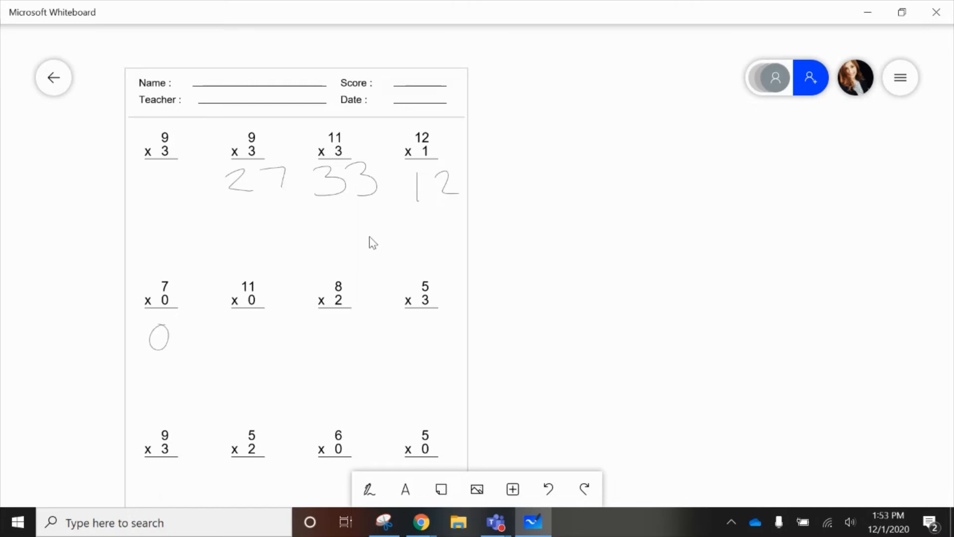
{"action": "left_click_drag", "start_coordinate": [251, 325], "coordinate": [258, 332]}
{"action": "left_click_drag", "start_coordinate": [413, 323], "coordinate": [411, 344]}
{"action": "left_click_drag", "start_coordinate": [458, 321], "coordinate": [432, 343]}
{"action": "mouse_move", "coordinate": [320, 322]}
{"action": "left_mouse_down"}
{"action": "mouse_move", "coordinate": [323, 353]}
{"action": "mouse_move", "coordinate": [357, 345]}
{"action": "left_mouse_up"}
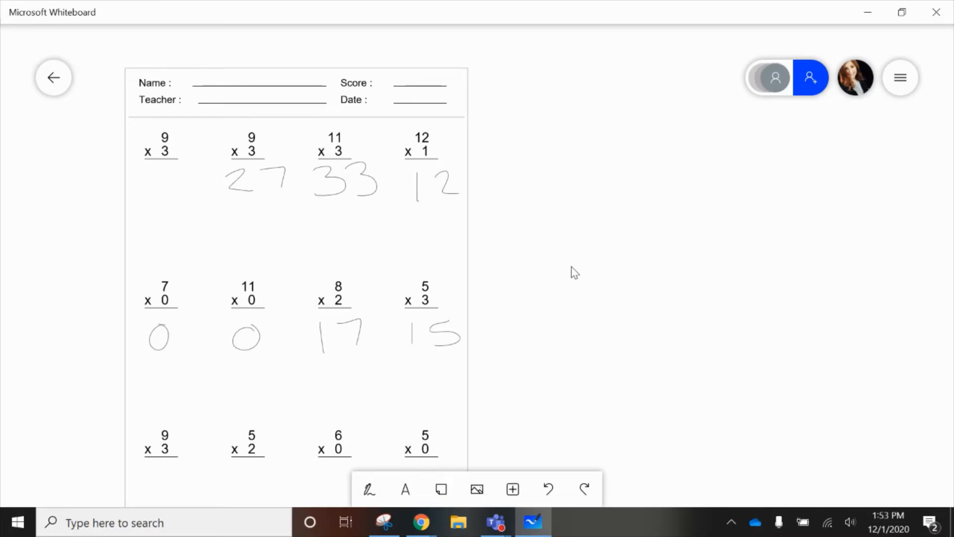
Show the inking tools, dismiss the pen customization tip, and highlight the 8 in the 8 x 2 problem yellow
{"action": "left_click", "coordinate": [369, 492]}
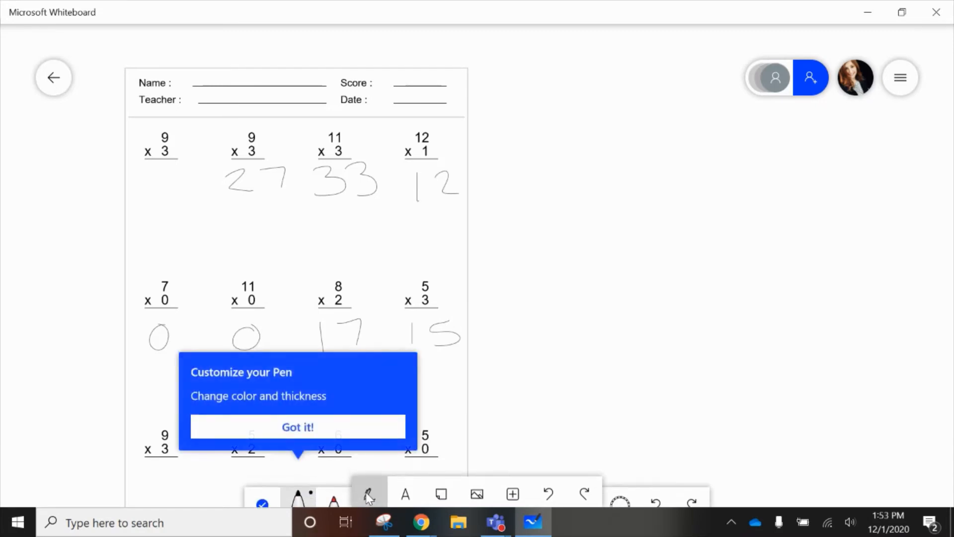
{"action": "left_click", "coordinate": [308, 430]}
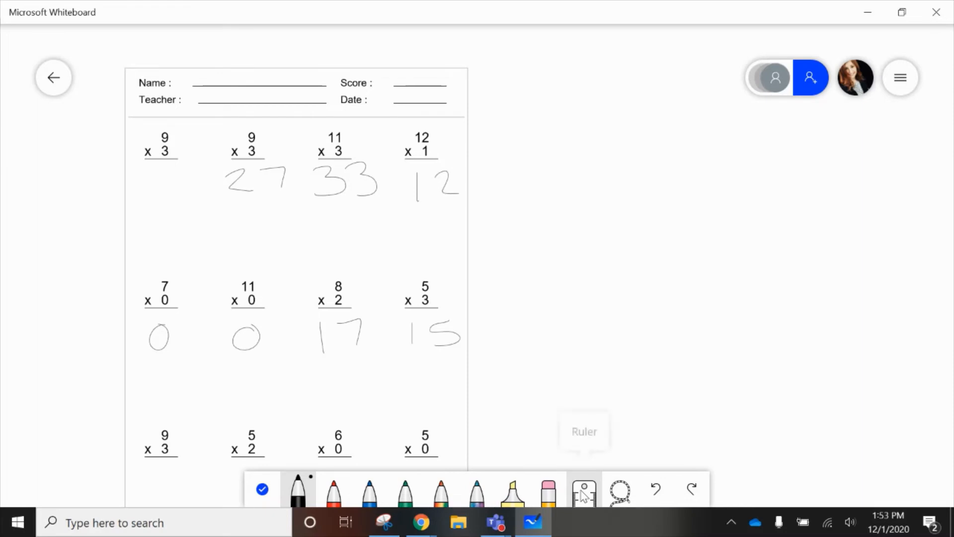
{"action": "left_click", "coordinate": [516, 495]}
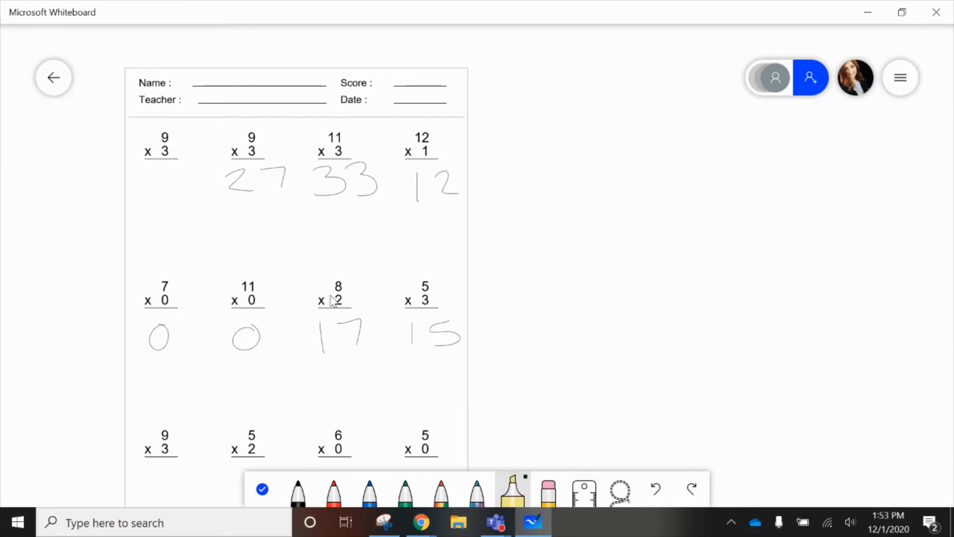
{"action": "left_click_drag", "start_coordinate": [331, 285], "coordinate": [350, 289]}
Erase the 7 in the answer to 8 x 2, write a red 6 in its place, and finish inking
{"action": "left_click", "coordinate": [550, 476]}
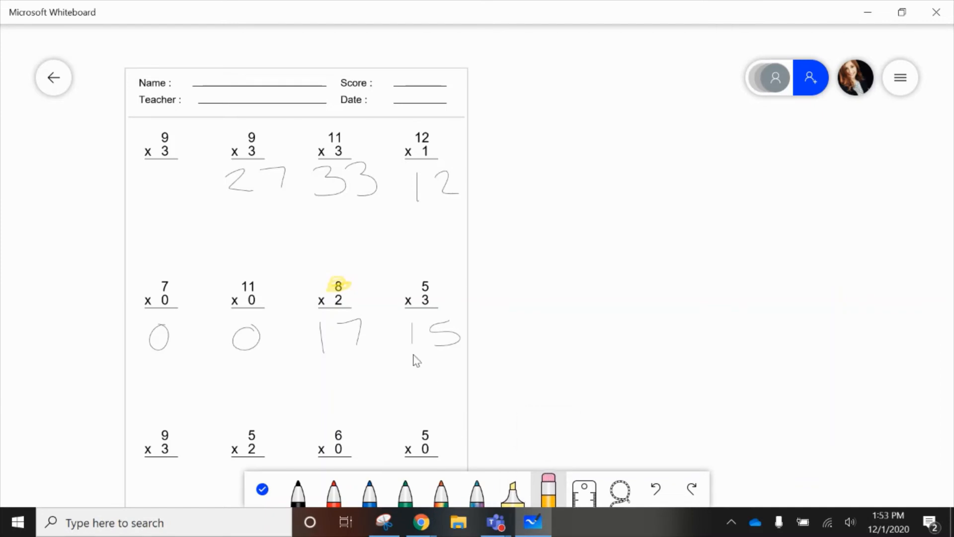
{"action": "left_click_drag", "start_coordinate": [374, 318], "coordinate": [354, 338]}
{"action": "left_click", "coordinate": [334, 491]}
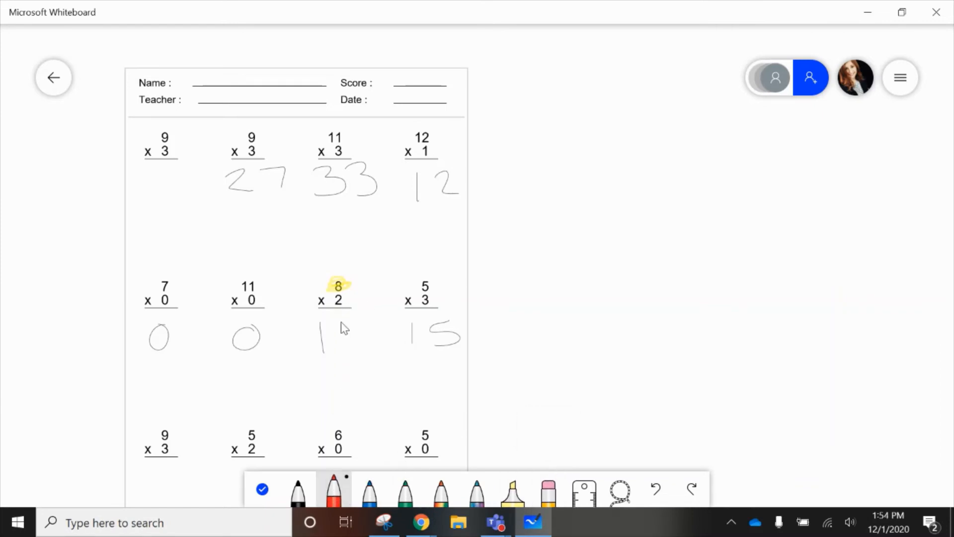
{"action": "mouse_move", "coordinate": [342, 322]}
{"action": "left_mouse_down"}
{"action": "mouse_move", "coordinate": [335, 348]}
{"action": "mouse_move", "coordinate": [356, 342]}
{"action": "mouse_move", "coordinate": [347, 355]}
{"action": "left_mouse_up"}
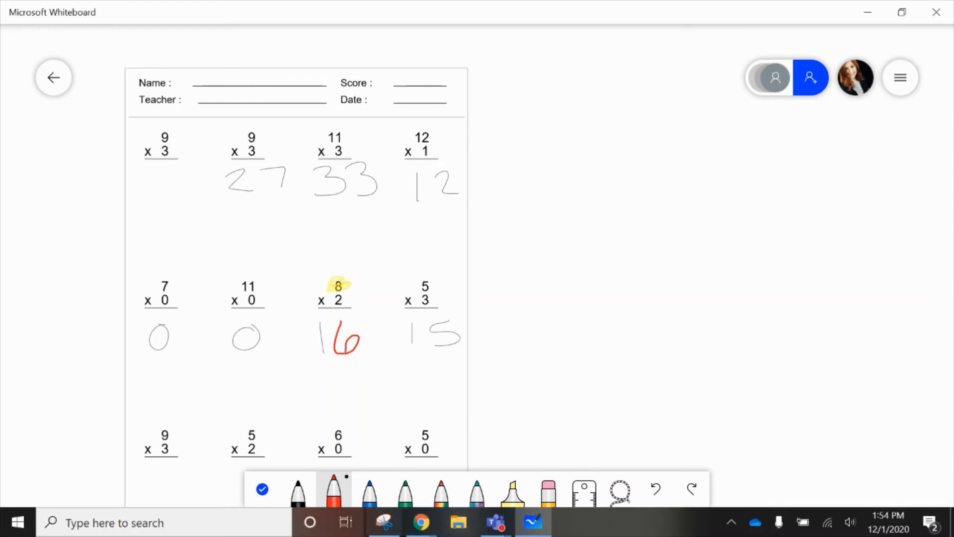
{"action": "left_click", "coordinate": [262, 489]}
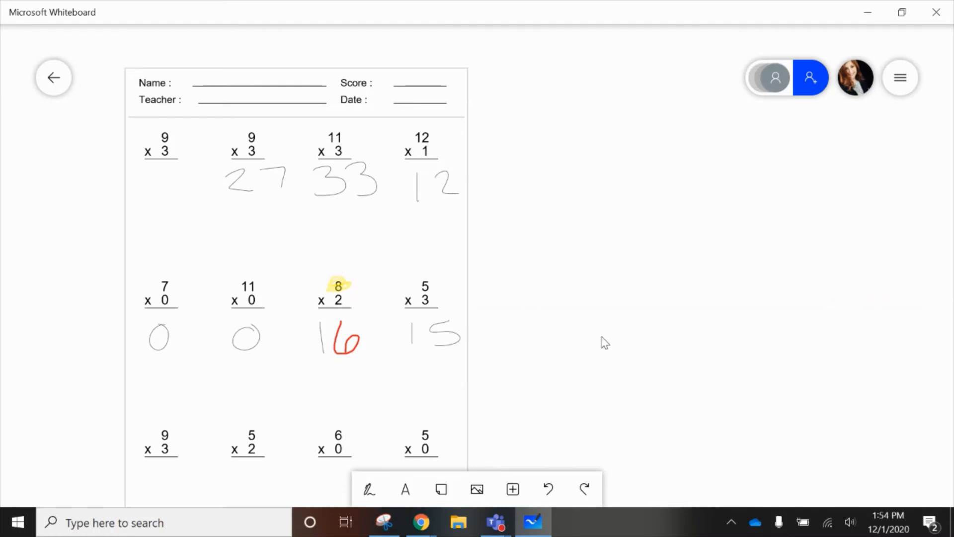
Visit the saved whiteboards list, minimize the Whiteboard app to return to the Teams meeting, and dismiss the app download prompt
{"action": "left_click", "coordinate": [53, 78]}
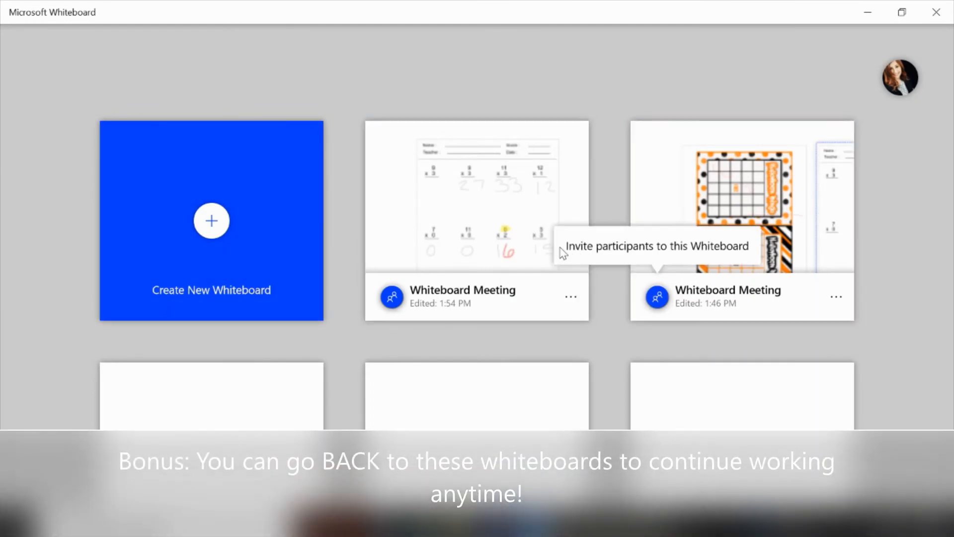
{"action": "left_click", "coordinate": [476, 208]}
{"action": "left_click", "coordinate": [866, 11]}
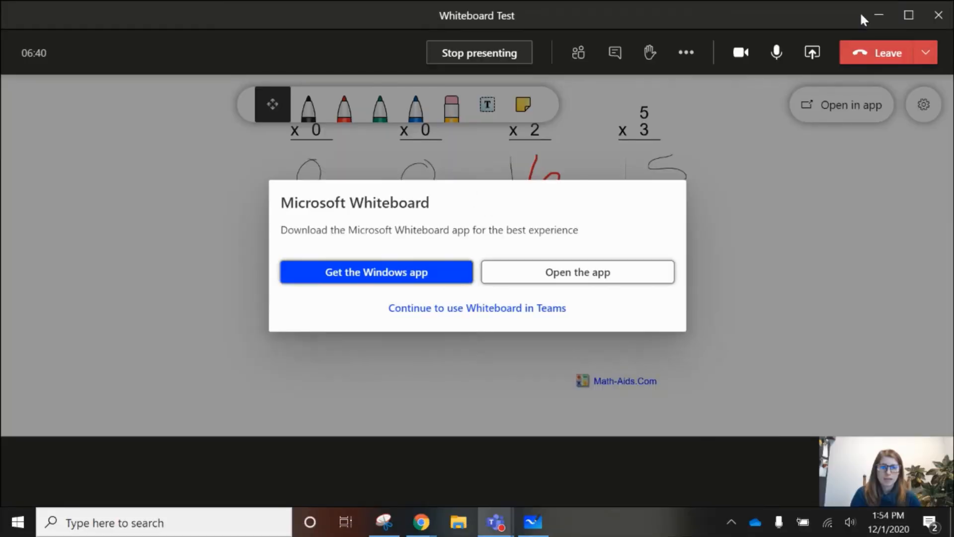
{"action": "left_click", "coordinate": [772, 288]}
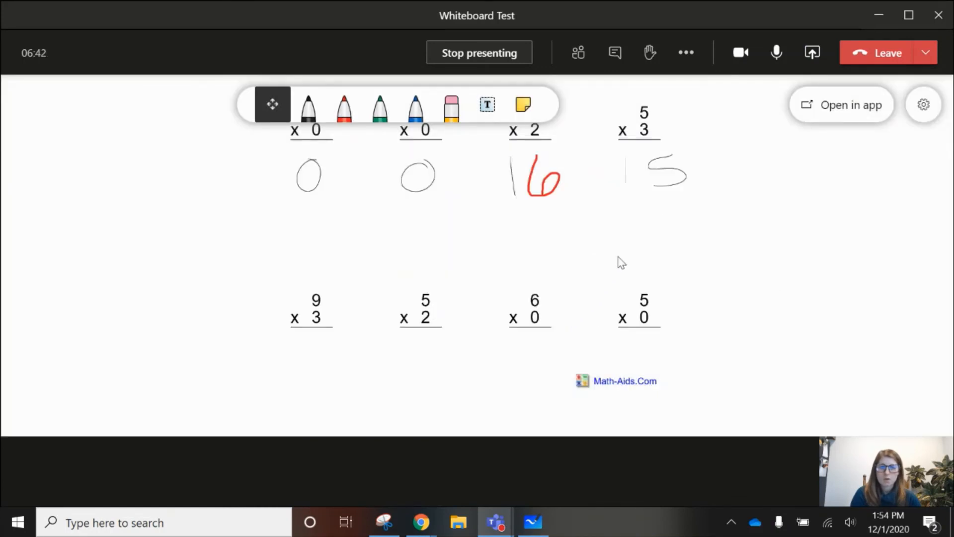
Review the annotated worksheet on the Teams whiteboard and open the whiteboard settings containing the PNG image export
{"action": "scroll", "coordinate": [491, 315], "scroll_direction": "up", "scroll_amount": 2}
{"action": "scroll", "coordinate": [491, 315], "scroll_direction": "down", "scroll_amount": 2}
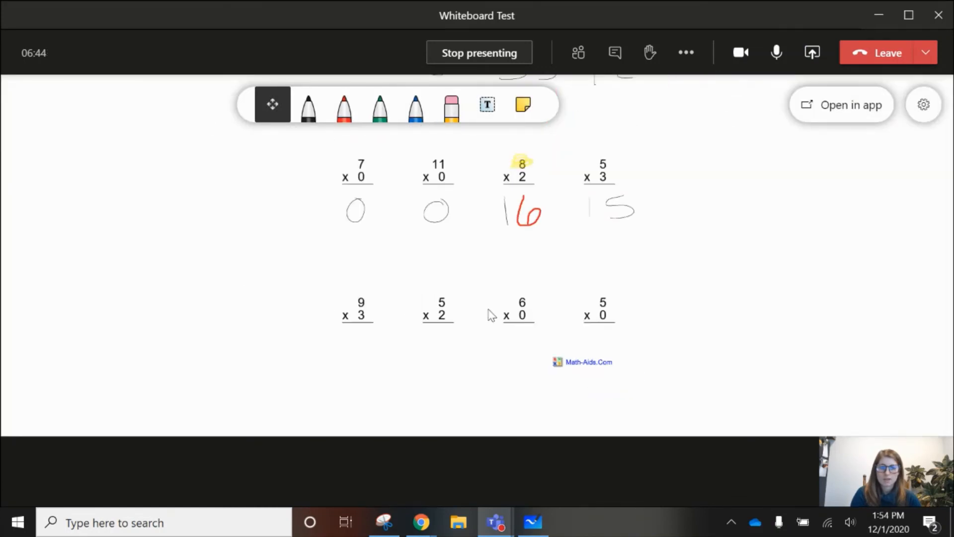
{"action": "left_click_drag", "start_coordinate": [756, 219], "coordinate": [703, 409]}
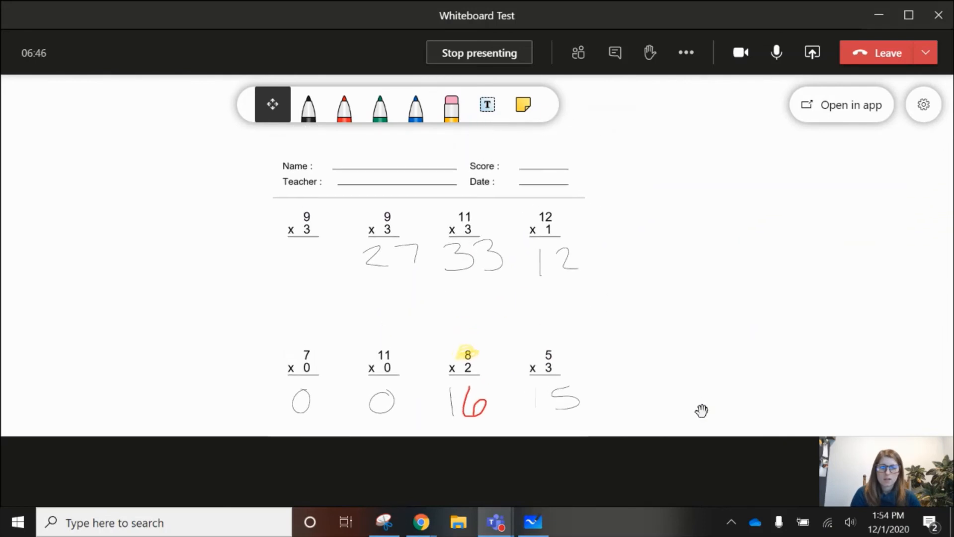
{"action": "left_click_drag", "start_coordinate": [721, 222], "coordinate": [714, 284]}
{"action": "left_click_drag", "start_coordinate": [725, 250], "coordinate": [731, 170]}
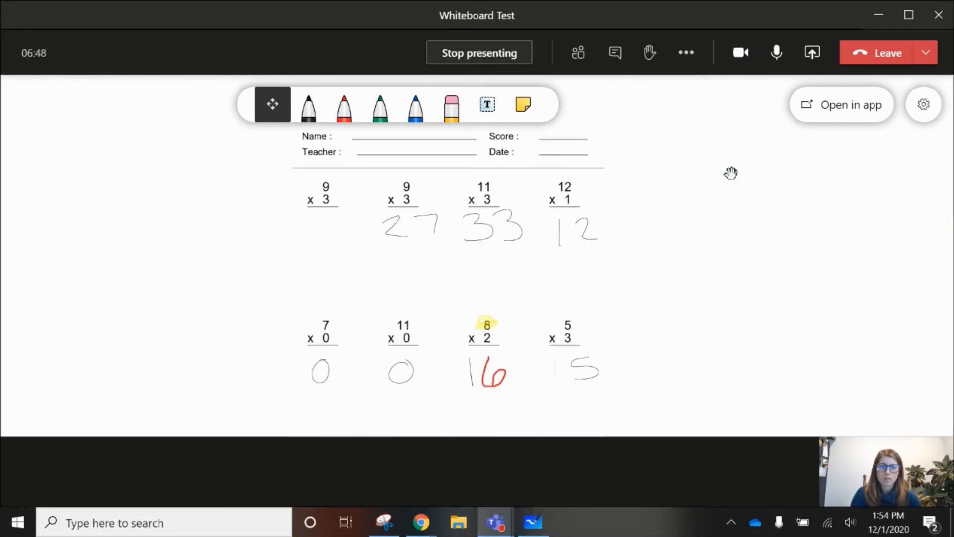
{"action": "left_click", "coordinate": [924, 116]}
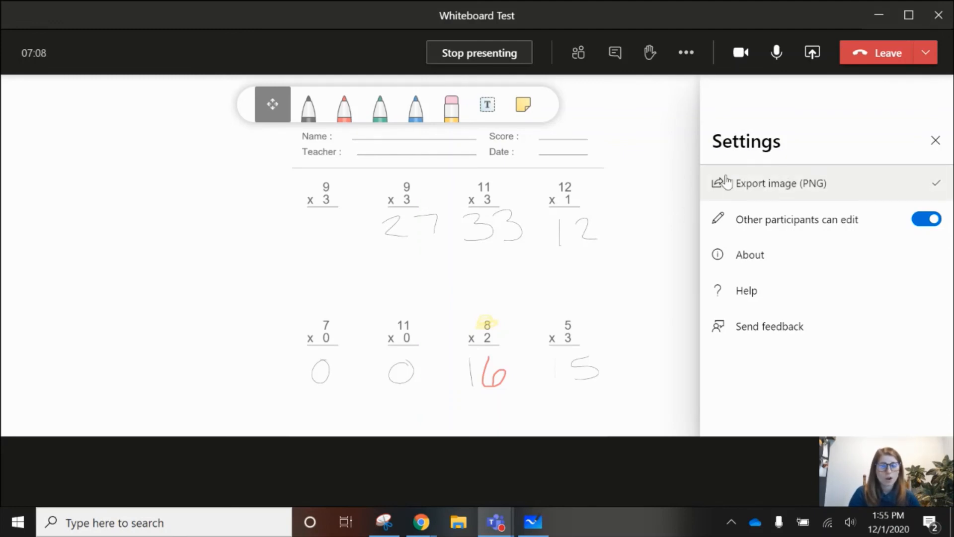
Stop presenting the whiteboard in the meeting and share Microsoft Whiteboard again
{"action": "left_click", "coordinate": [501, 55]}
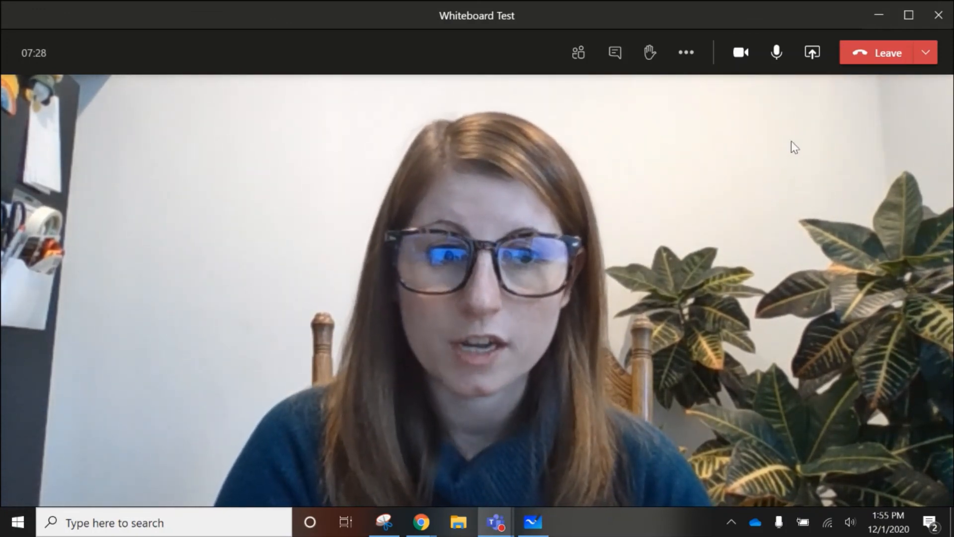
{"action": "left_click", "coordinate": [812, 53]}
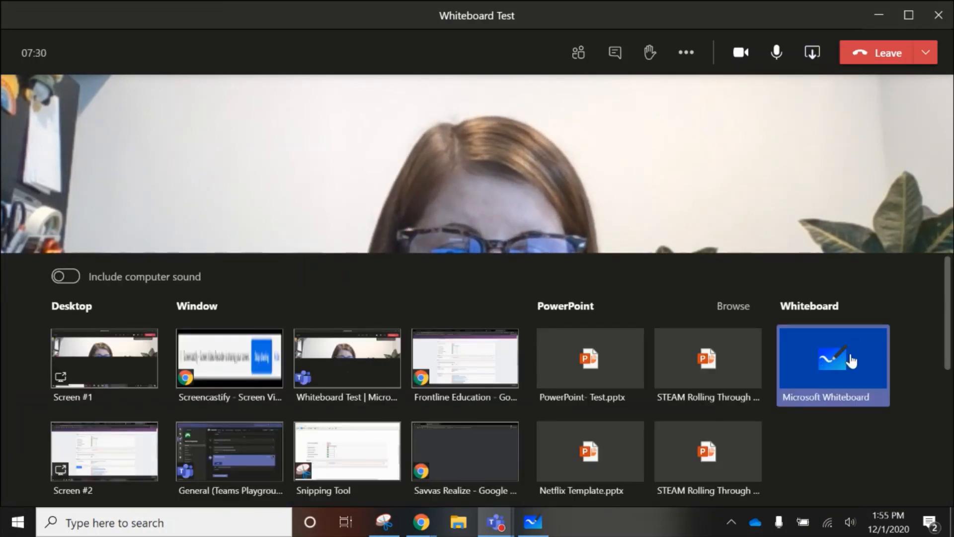
{"action": "left_click", "coordinate": [850, 361]}
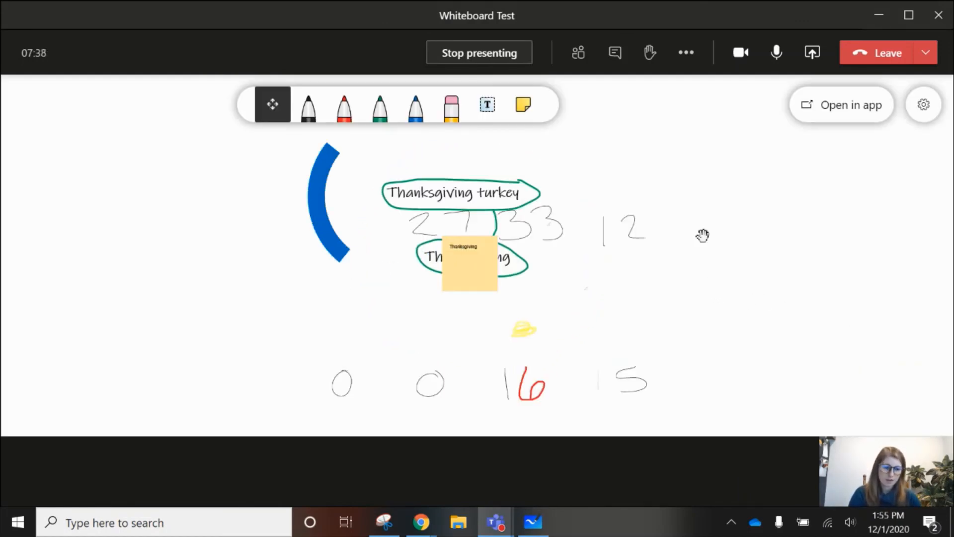
Pan around the reshared whiteboard to examine the saved worksheet and its handwritten answers
{"action": "left_click_drag", "start_coordinate": [729, 237], "coordinate": [737, 215]}
{"action": "left_click_drag", "start_coordinate": [776, 353], "coordinate": [776, 374]}
{"action": "left_click_drag", "start_coordinate": [762, 213], "coordinate": [777, 381]}
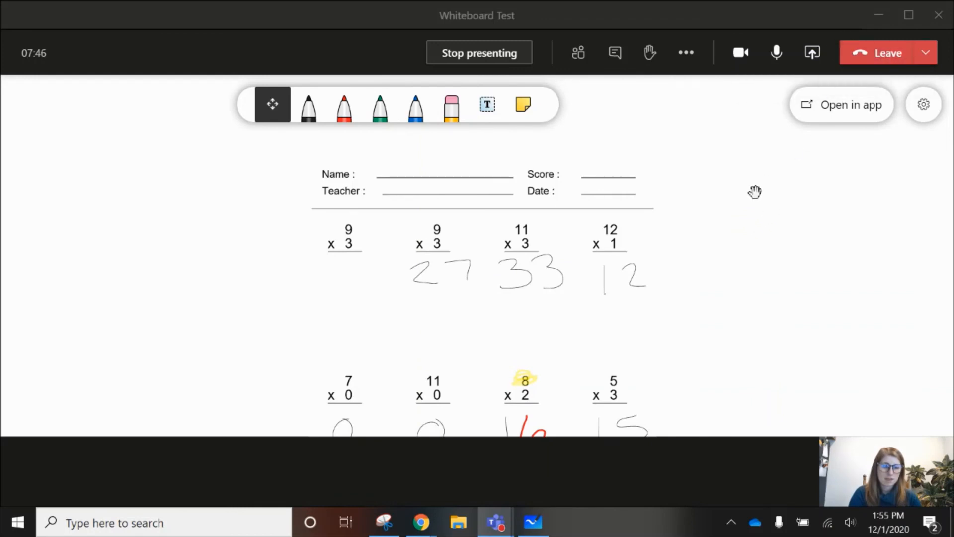
{"action": "left_click_drag", "start_coordinate": [755, 192], "coordinate": [759, 218]}
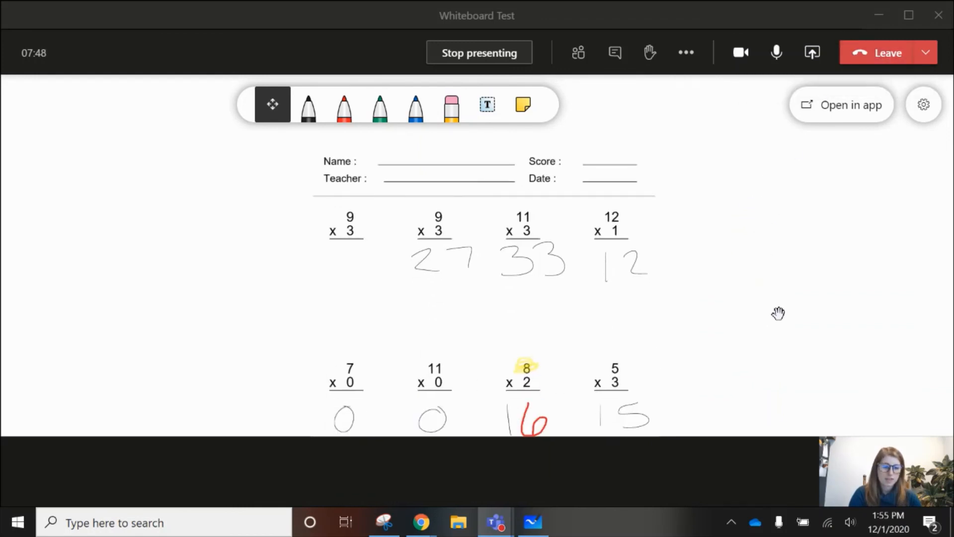
{"action": "left_click_drag", "start_coordinate": [779, 313], "coordinate": [767, 263]}
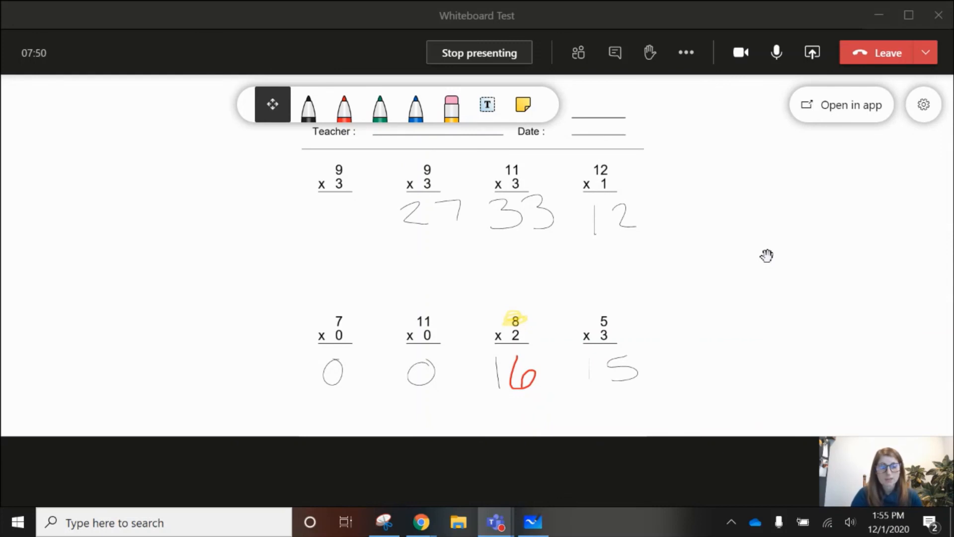